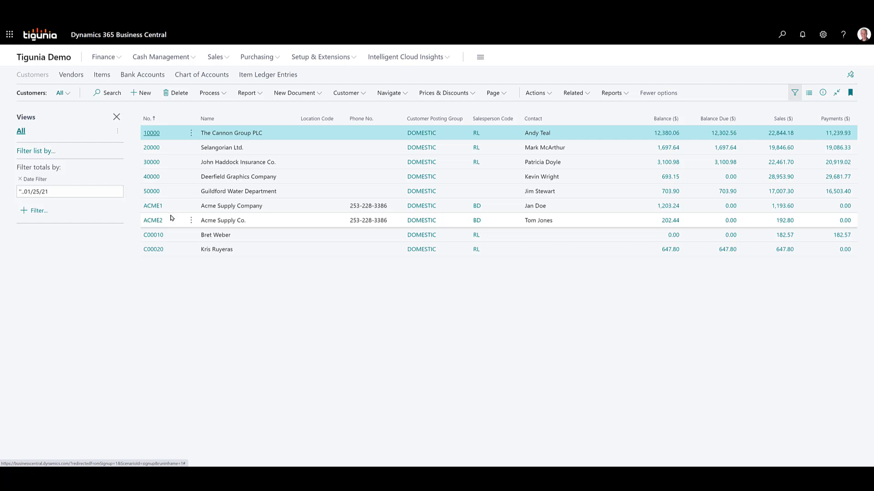
Open the Acme Supply Company customer card and compare its address, contact and tax details with the Acme Supply Co. card
click(155, 206)
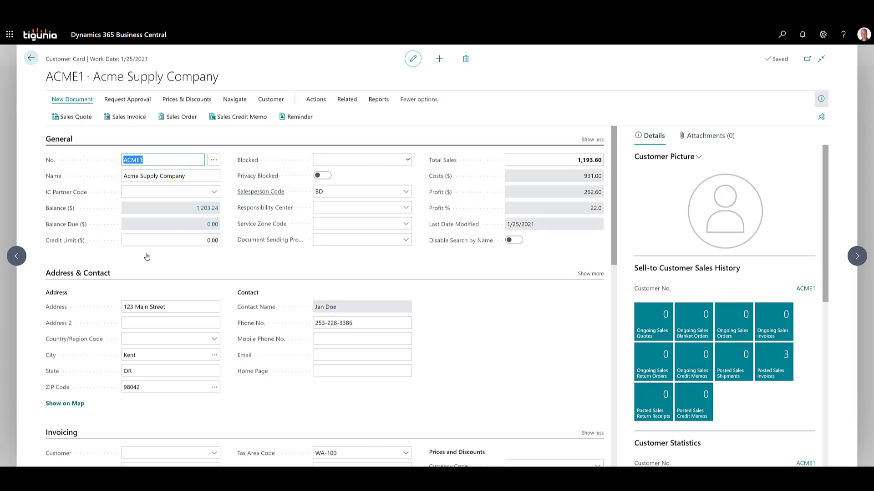
click(856, 257)
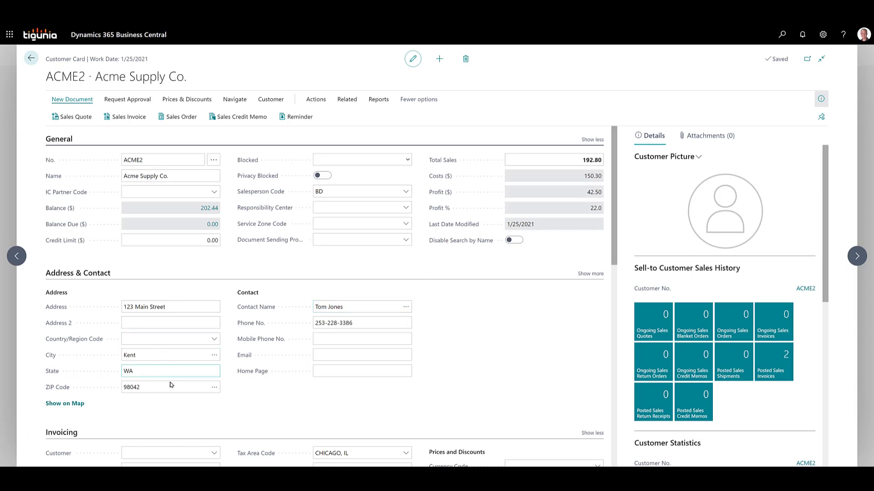
scroll(271, 401, down, 1)
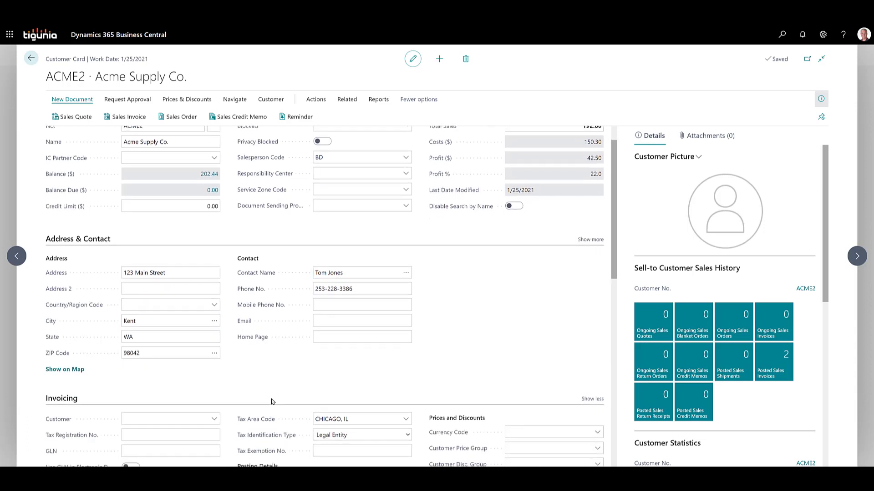
scroll(271, 401, up, 1)
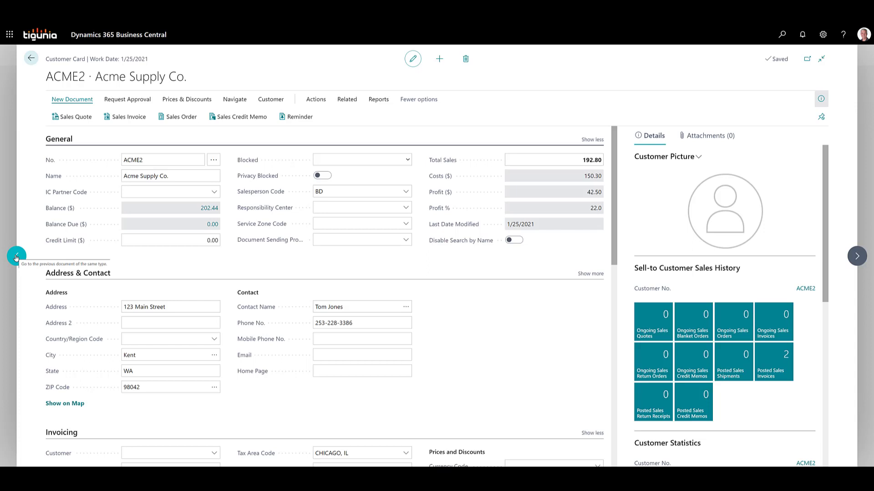
Examine the open customer ledger entries of Acme Supply Co. and of Acme Supply Company, and return to the latter's card
click(212, 224)
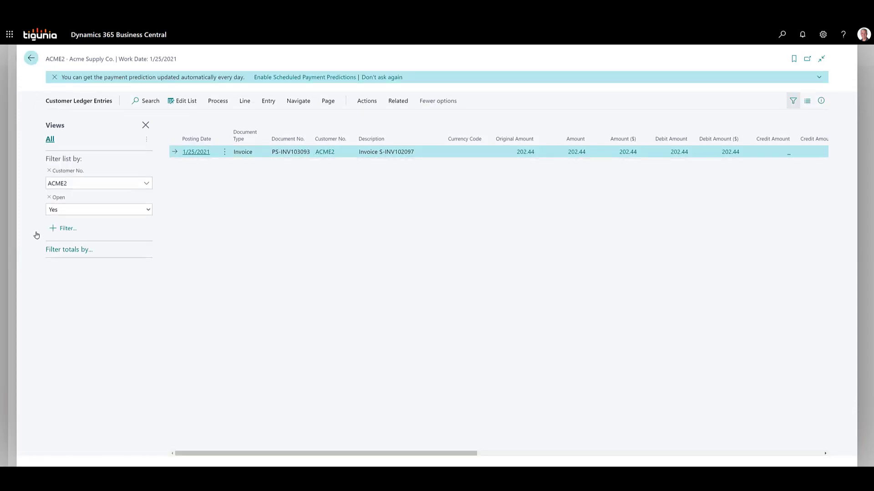
key(Escape)
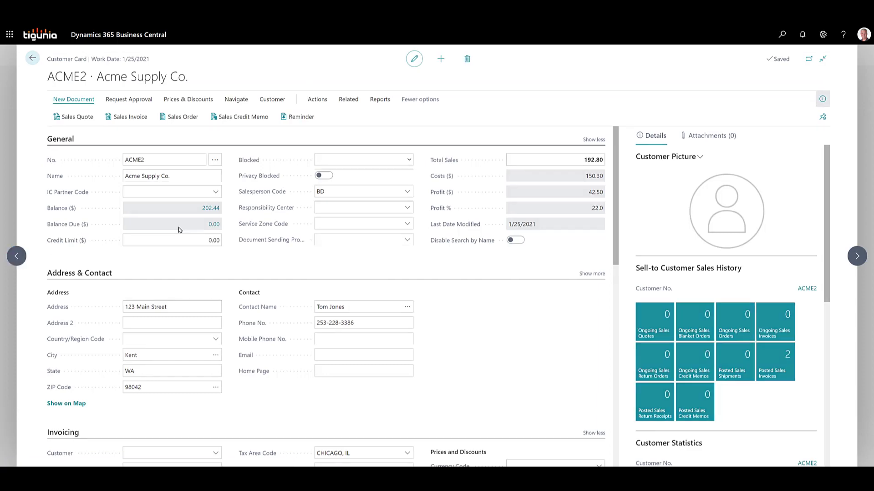
click(209, 210)
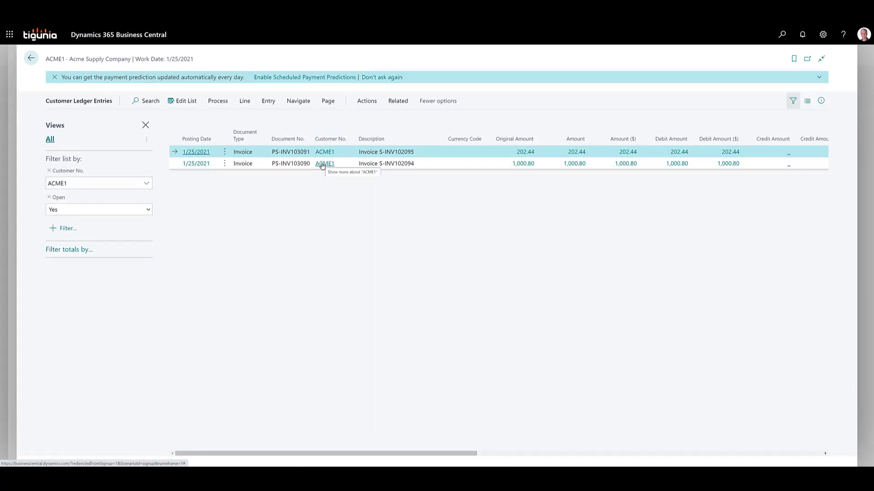
click(31, 60)
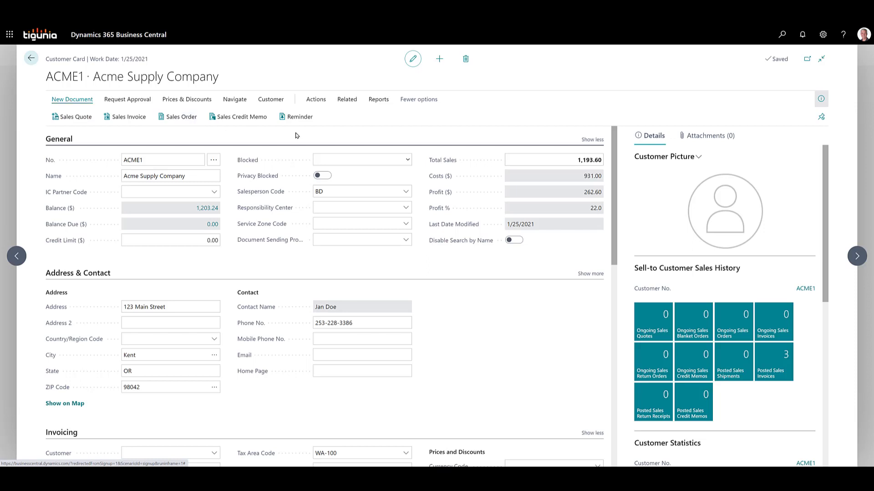
Start a duplicate merge from the Acme Supply Company card and choose Acme Supply Co. as the record to merge with
click(316, 102)
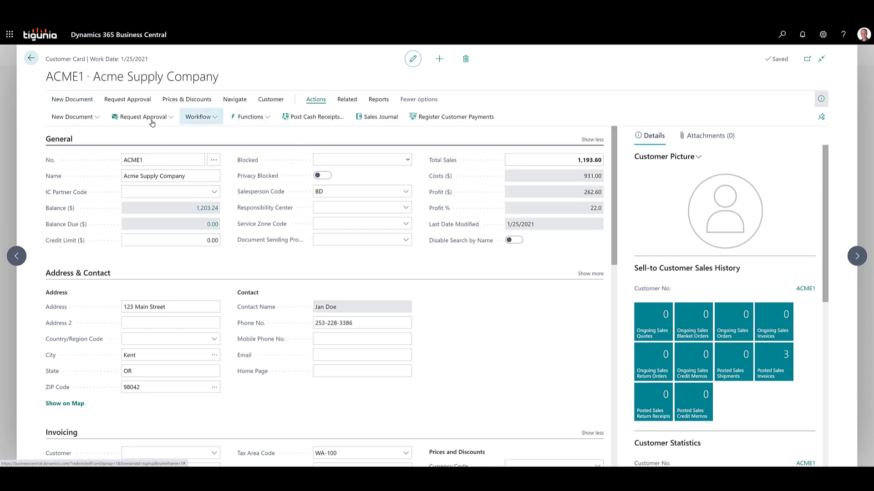
click(254, 120)
click(252, 184)
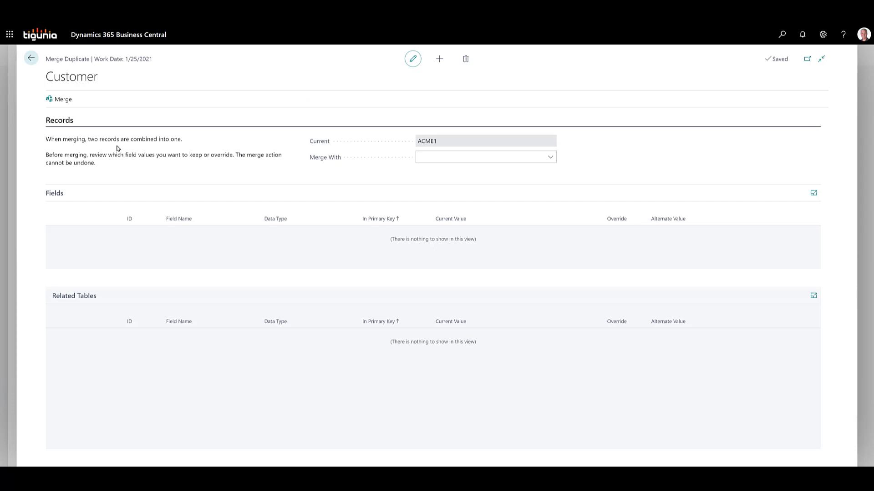
click(438, 159)
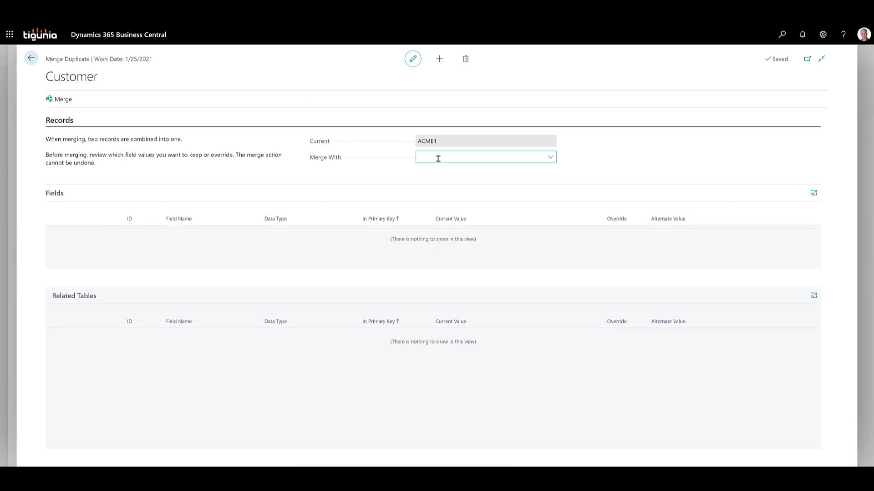
click(438, 159)
text(acme2)
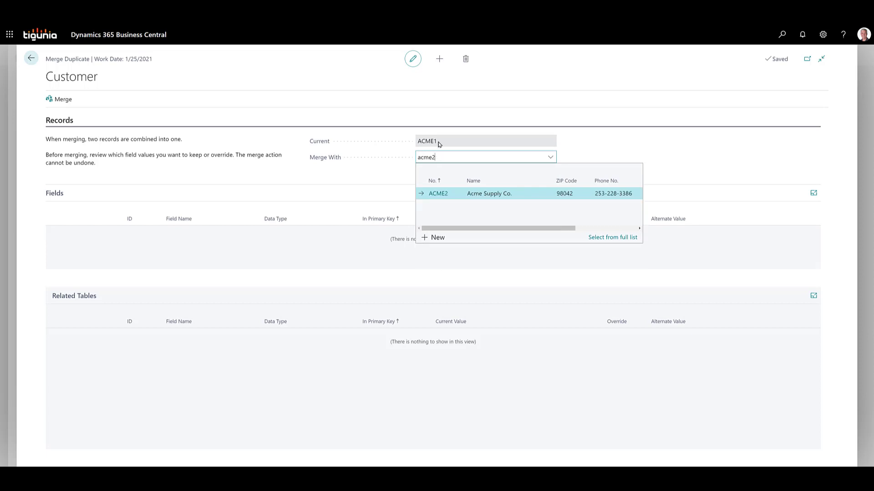
key(Tab)
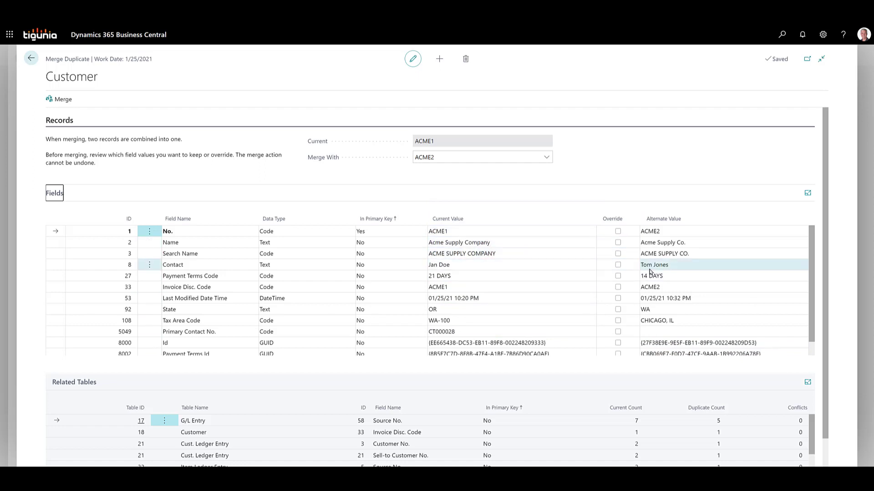
Override the Contact, Payment Terms Code and State fields with the alternate values, using 14 DAYS for the terms and WA for the state
click(618, 265)
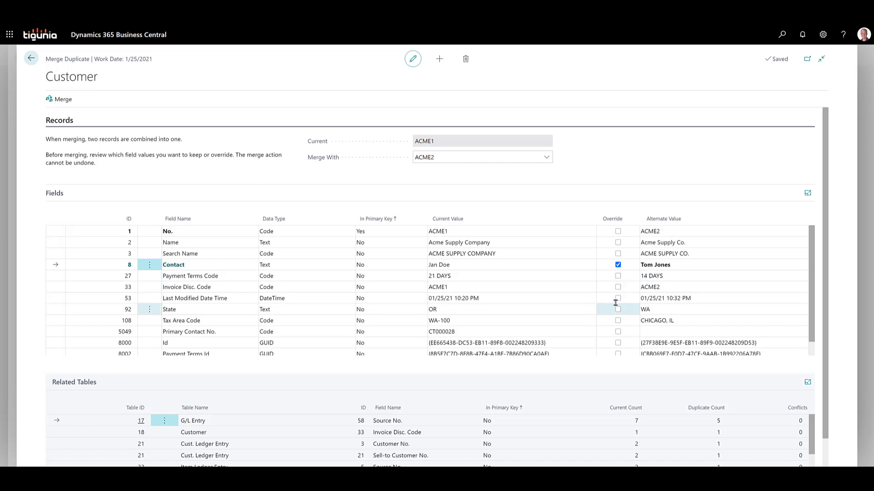
click(618, 276)
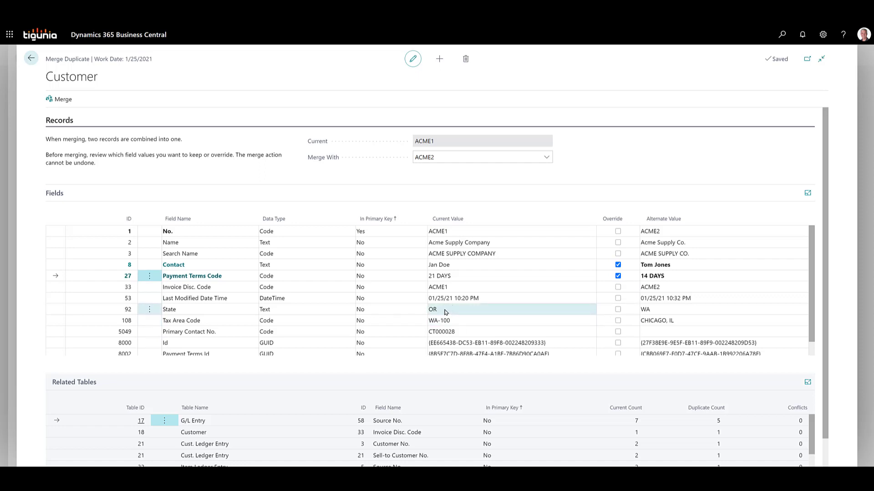
click(618, 309)
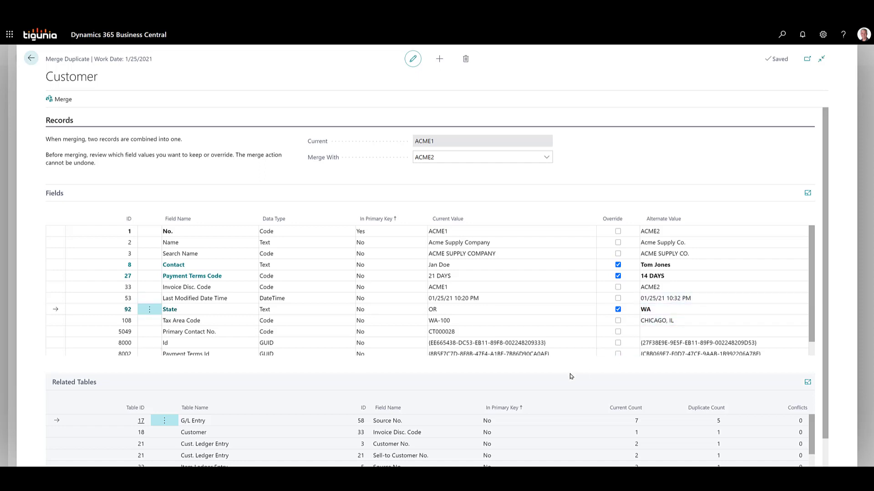
Merge the two Acme customer records and confirm the irreversible merge
scroll(573, 380, down, 1)
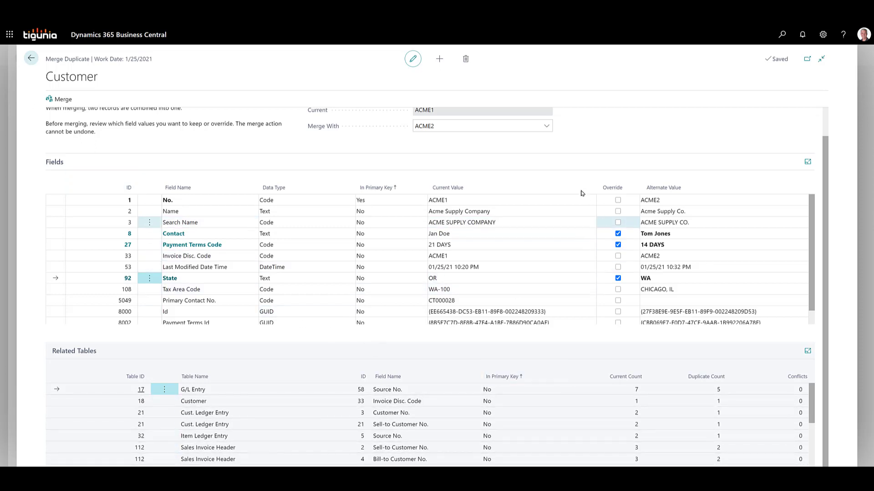
click(58, 100)
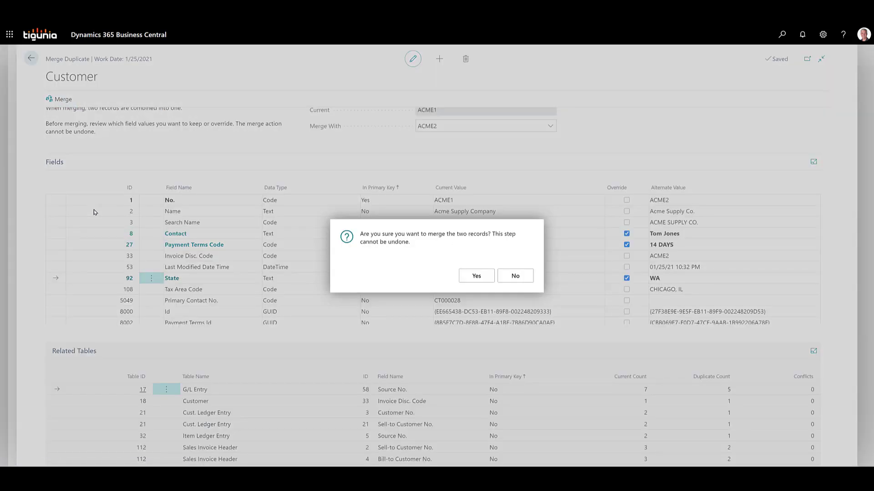
click(476, 278)
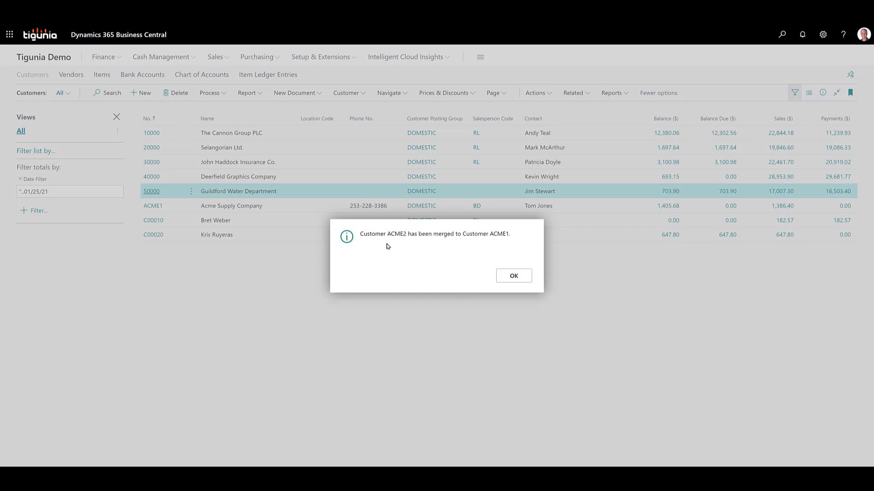
click(515, 278)
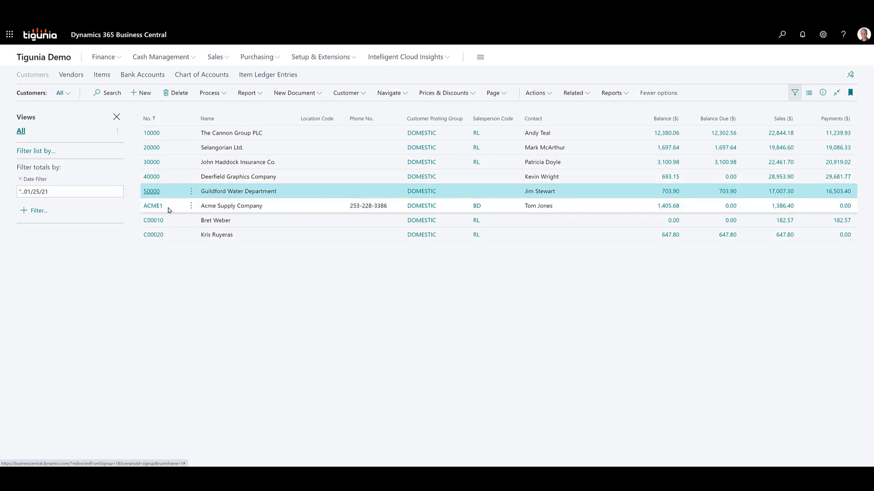
Open the merged Acme Supply Company card and check its contact, state, tax area and payment terms
click(156, 208)
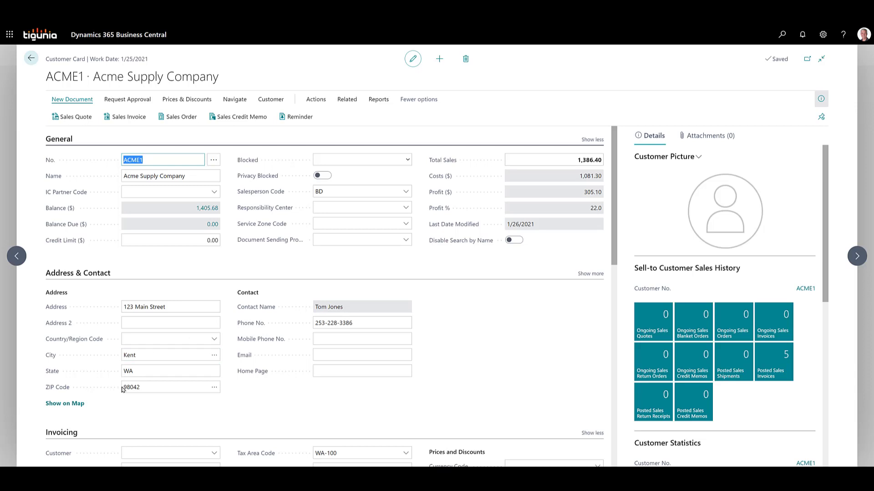
scroll(233, 373, down, 1)
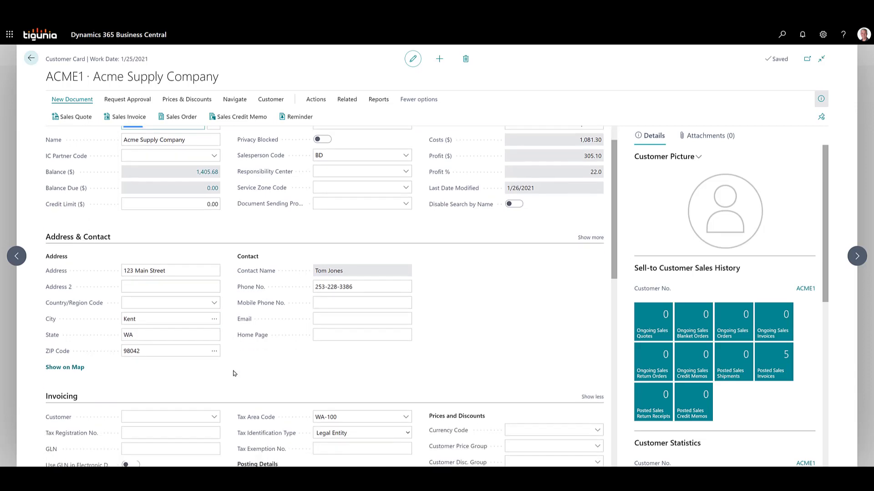
scroll(233, 373, down, 3)
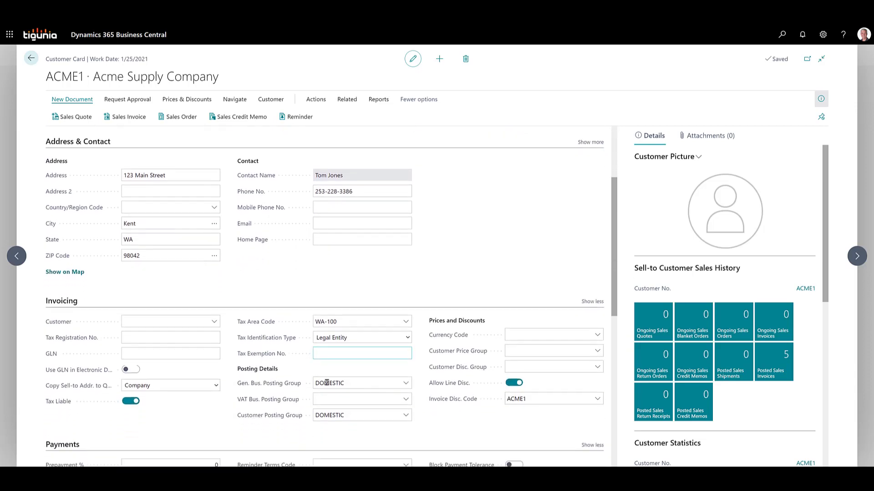
scroll(327, 383, down, 6)
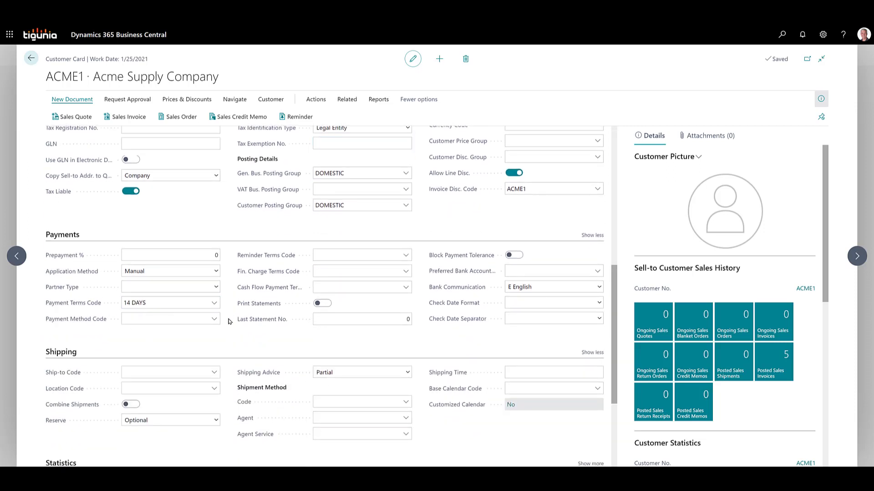
Review the merged customer's posted sales invoices and open the customer ledger entries behind its balance
scroll(364, 263, up, 6)
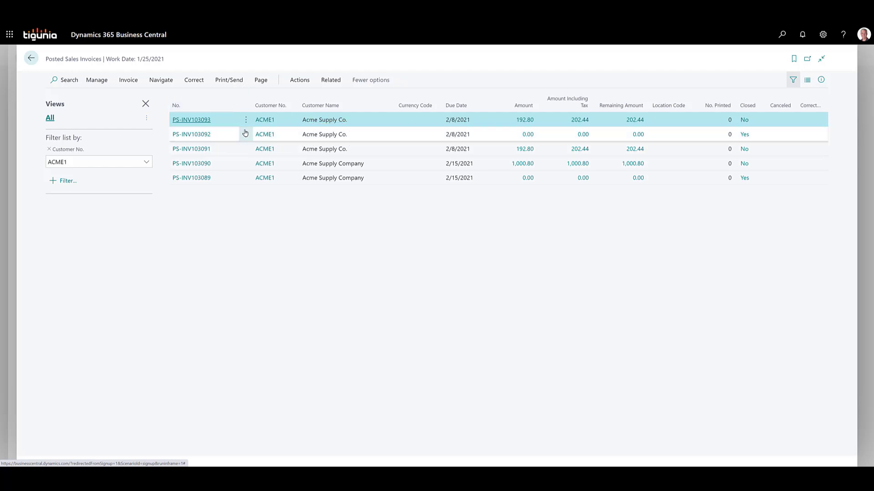
click(30, 59)
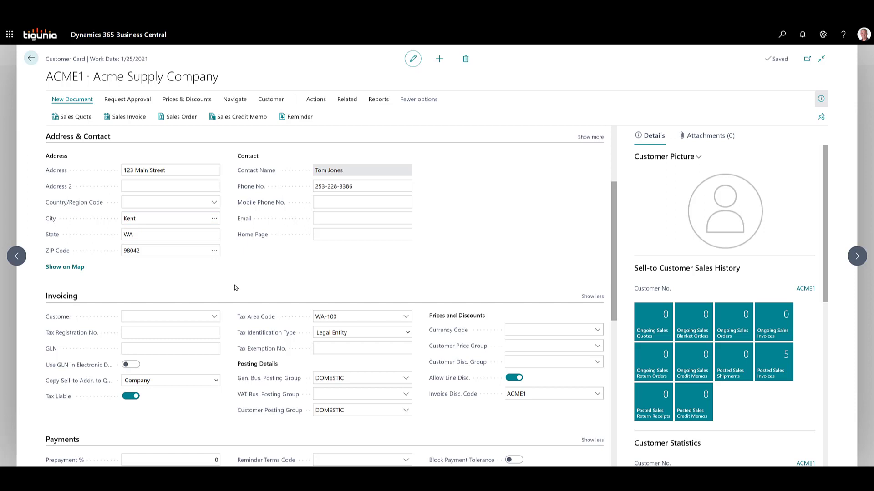
scroll(235, 288, up, 3)
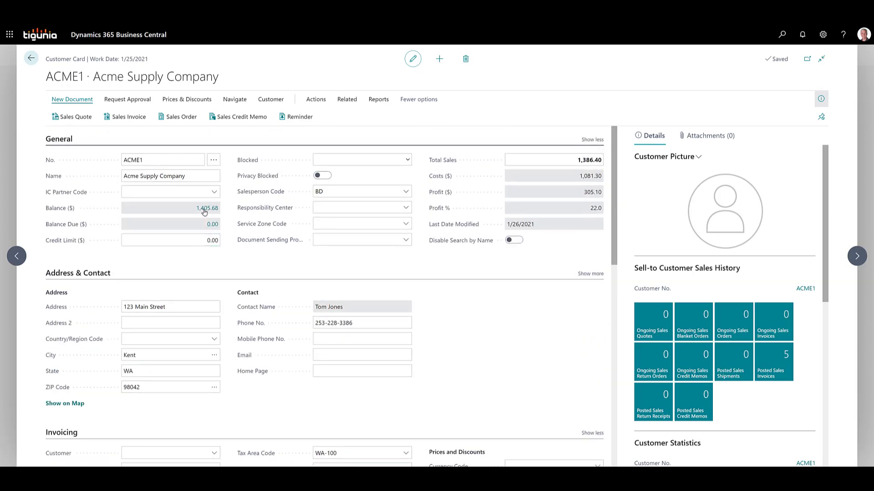
click(203, 234)
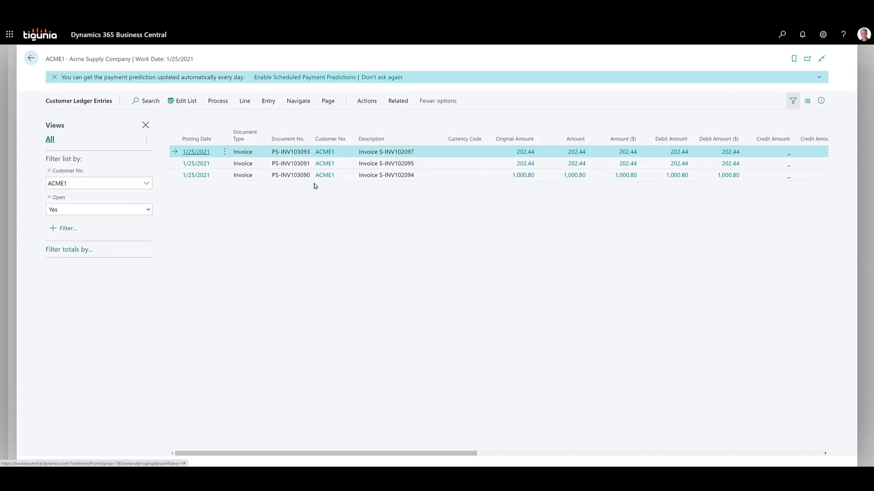